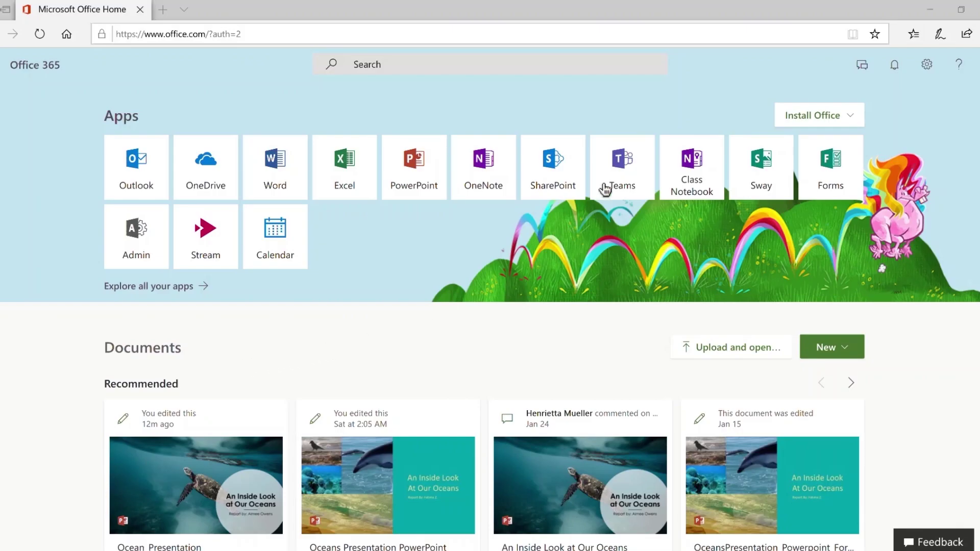
- Launch Teams from Office Home, go to its Calendar, and start a new meeting
{"action": "left_click", "coordinate": [605, 189]}
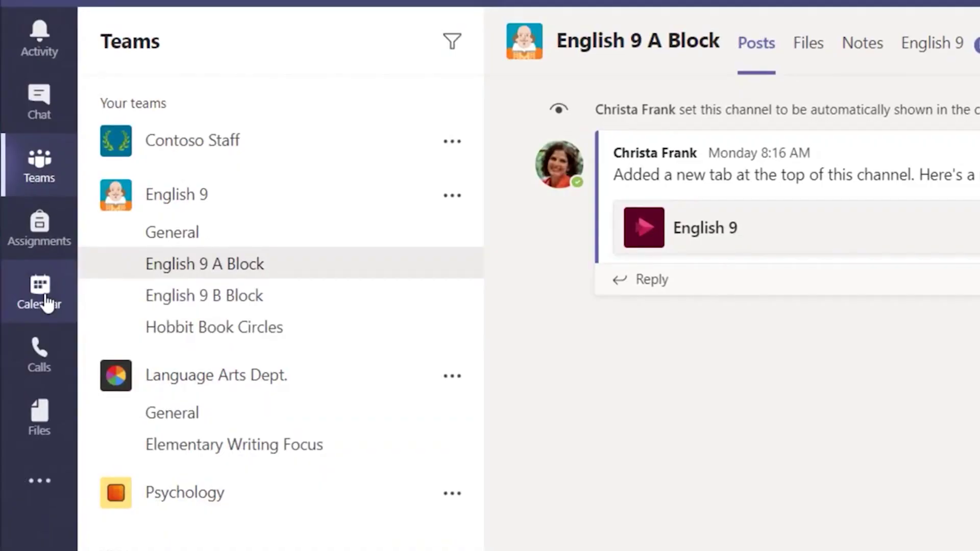
{"action": "left_click", "coordinate": [46, 301]}
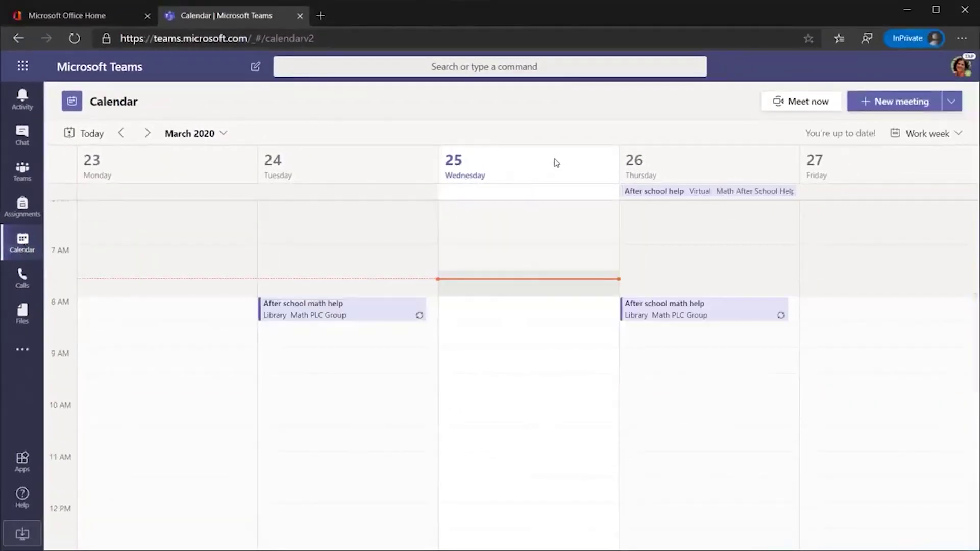
{"action": "left_click", "coordinate": [877, 105]}
{"action": "type", "text": "Virtual Office Hours"}
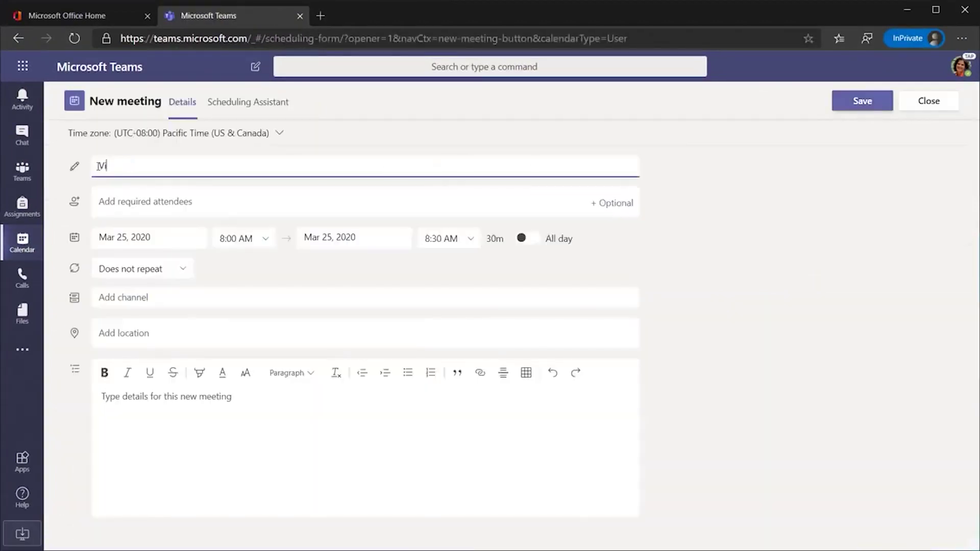
{"action": "left_click", "coordinate": [128, 202]}
{"action": "type", "text": "k"}
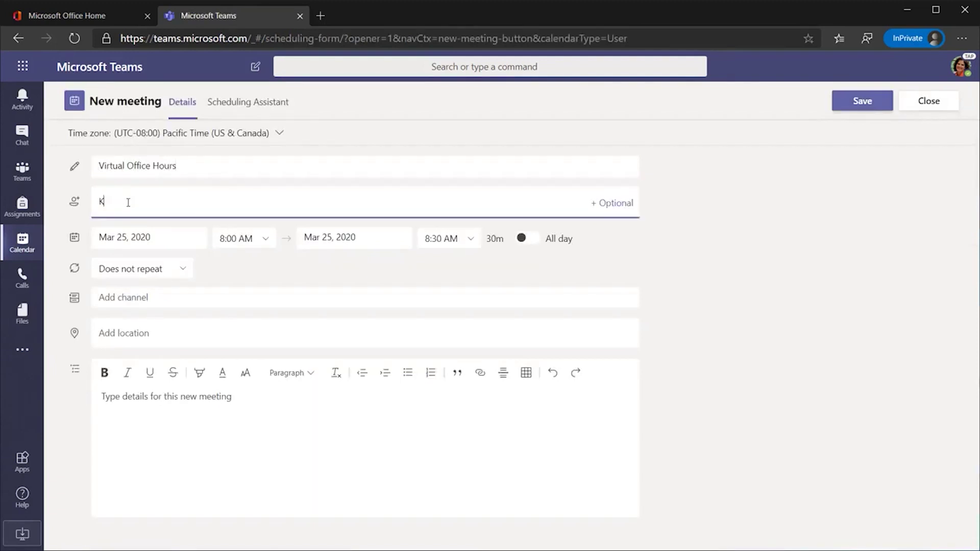
{"action": "type", "text": "enny"}
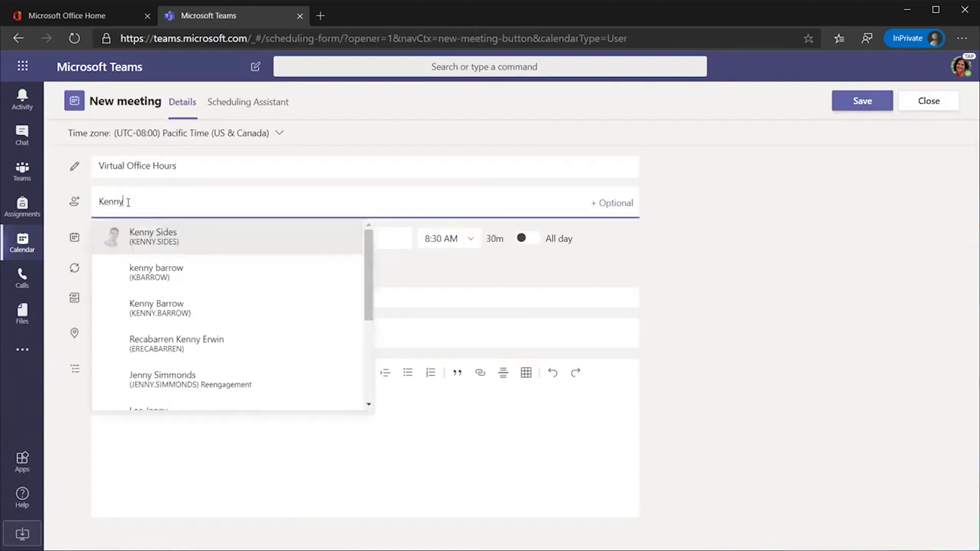
{"action": "left_click", "coordinate": [154, 243]}
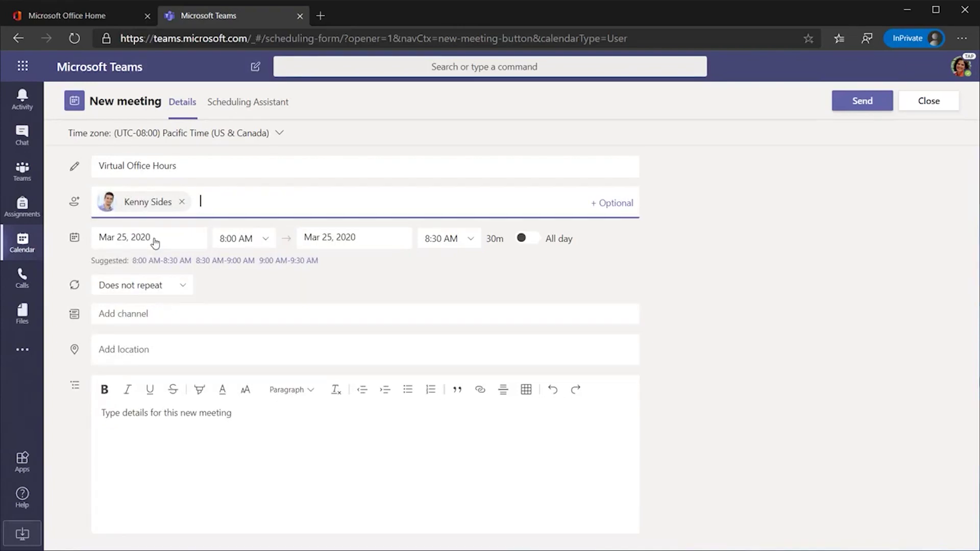
{"action": "left_click", "coordinate": [154, 240]}
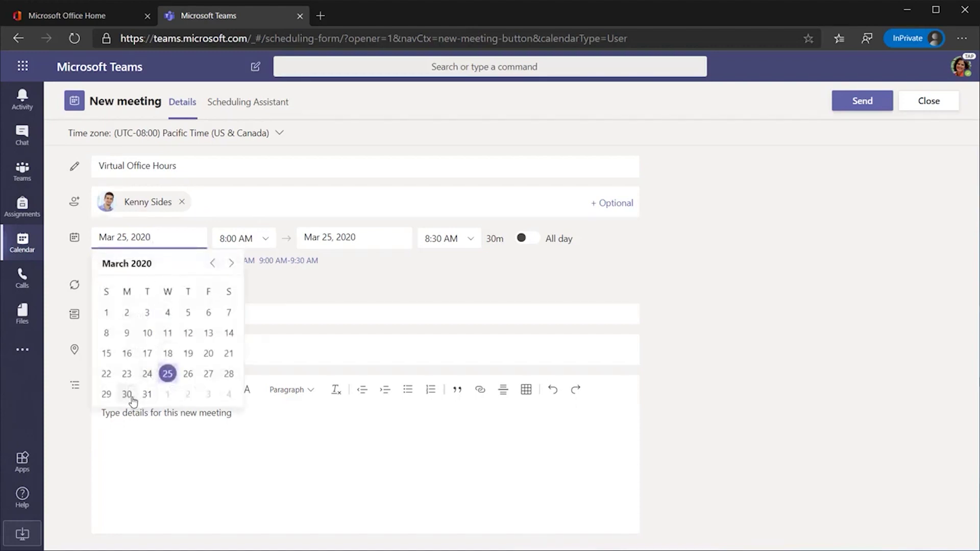
{"action": "left_click", "coordinate": [128, 394]}
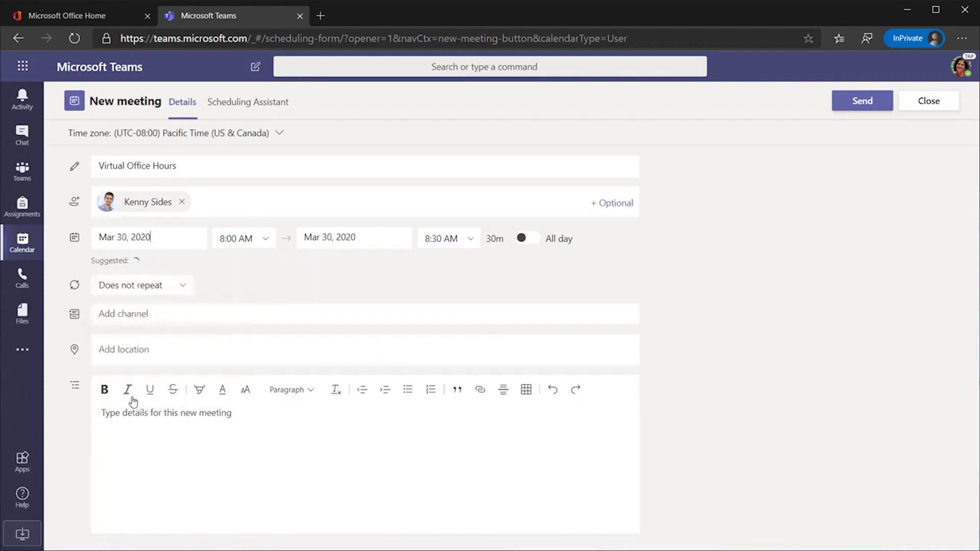
- Set the meeting to run from 3:00 PM to 4:00 PM
{"action": "left_click", "coordinate": [267, 240]}
{"action": "scroll", "coordinate": [263, 352], "scroll_direction": "down", "scroll_amount": 2}
{"action": "scroll", "coordinate": [256, 353], "scroll_direction": "down", "scroll_amount": 5}
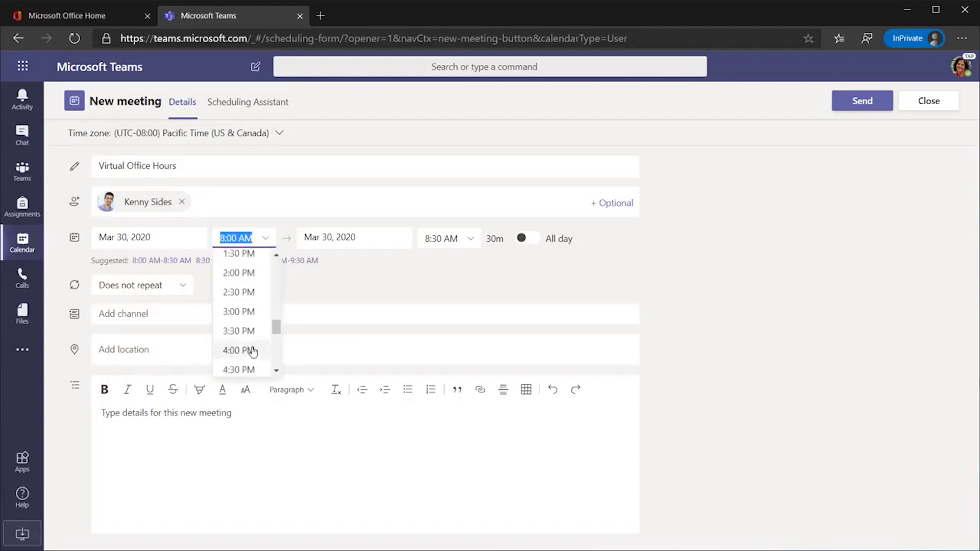
{"action": "left_click", "coordinate": [237, 280]}
{"action": "left_click", "coordinate": [470, 238]}
{"action": "left_click", "coordinate": [448, 305]}
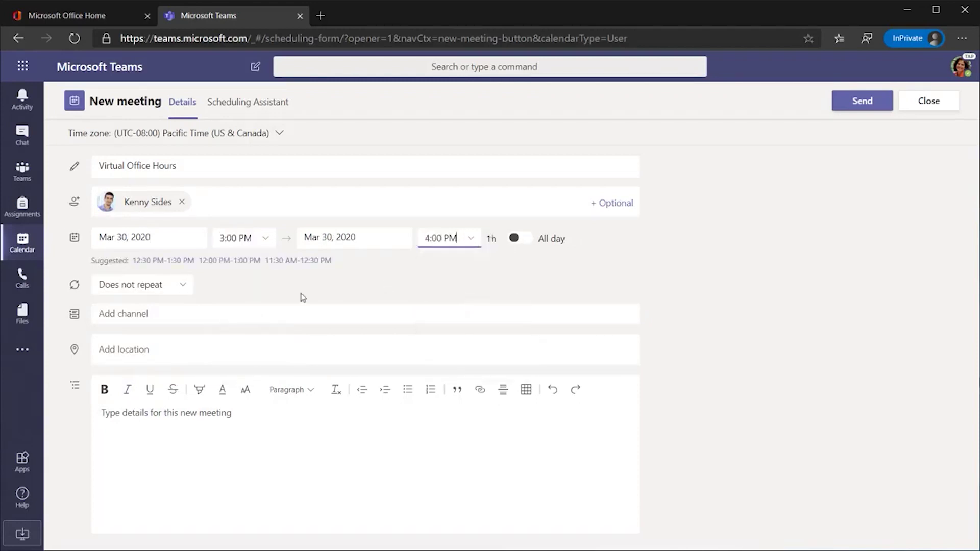
{"action": "left_click", "coordinate": [185, 289]}
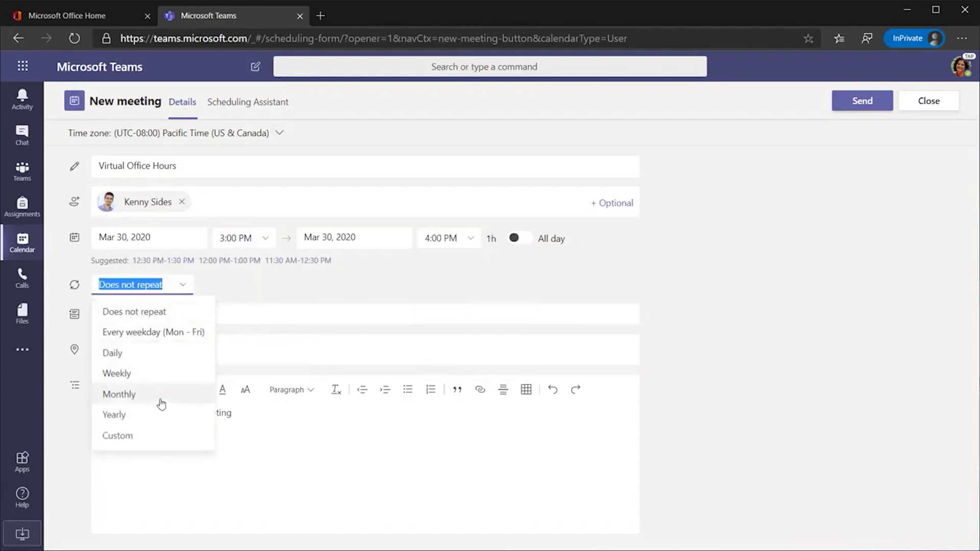
- Make the meeting repeat weekly on Monday through Thursday with a custom pattern
{"action": "left_click", "coordinate": [158, 438]}
{"action": "left_click", "coordinate": [437, 282]}
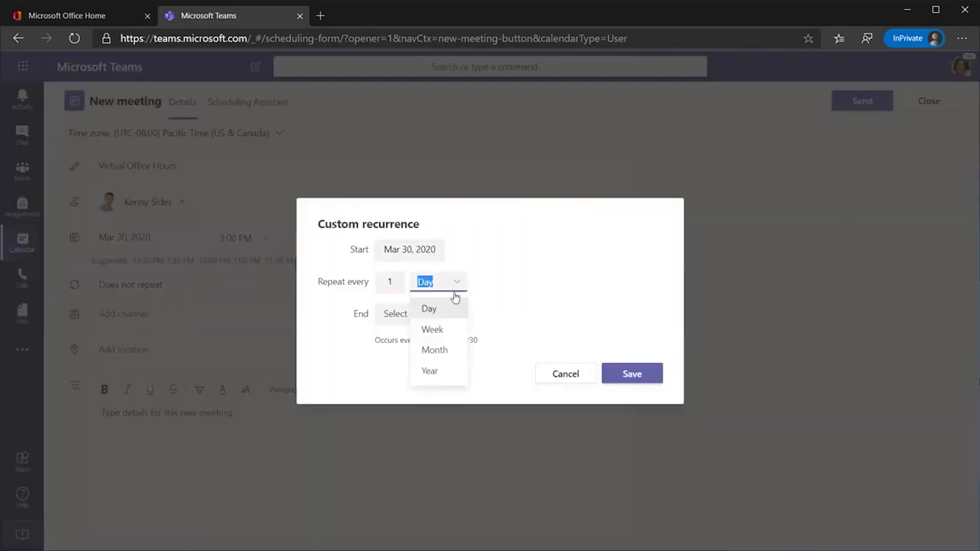
{"action": "left_click", "coordinate": [443, 329]}
{"action": "left_click", "coordinate": [432, 299]}
{"action": "left_click", "coordinate": [456, 299]}
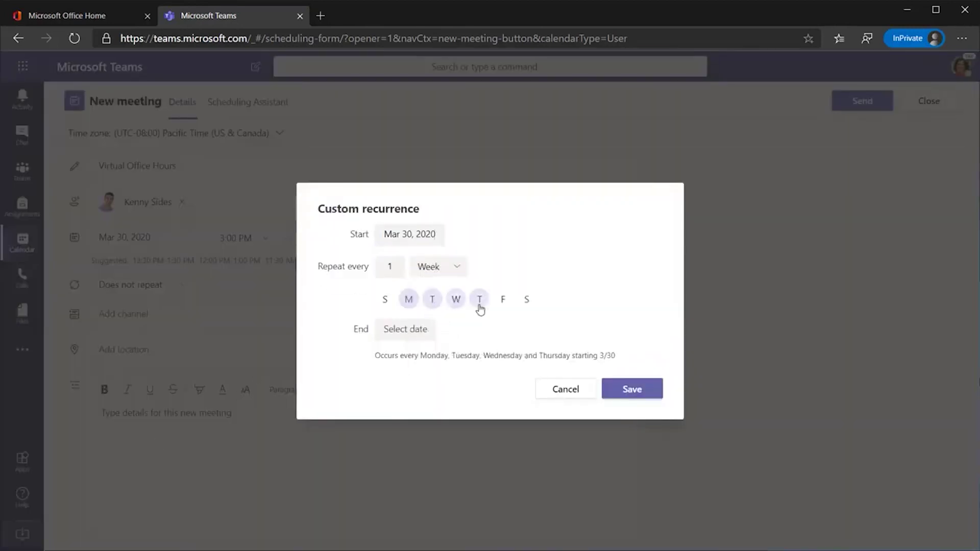
- End the repeating series on April 30, 2020, and save the pattern
{"action": "left_click", "coordinate": [405, 329]}
{"action": "left_click", "coordinate": [514, 354]}
{"action": "left_click", "coordinate": [475, 490]}
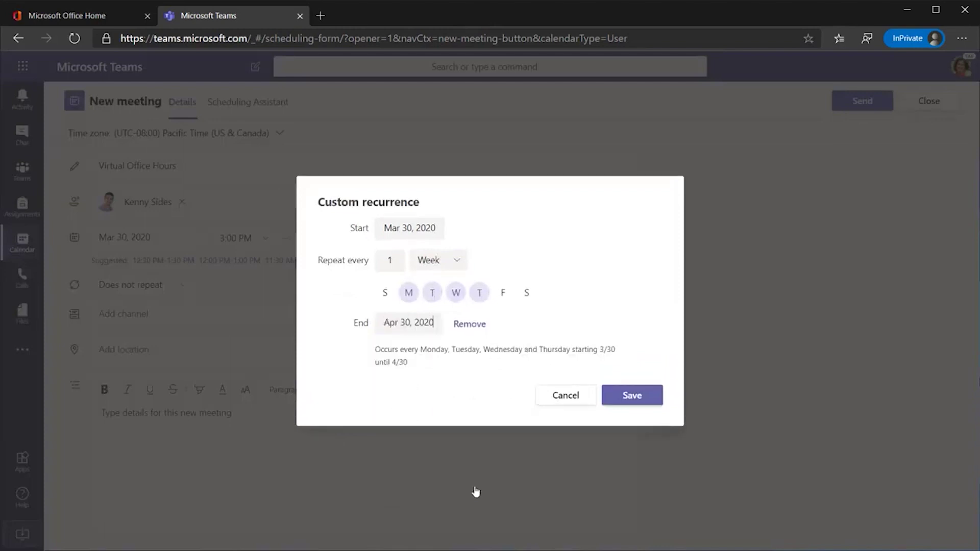
{"action": "left_click", "coordinate": [632, 395]}
{"action": "left_click", "coordinate": [142, 418]}
{"action": "type", "text": "Join this call if you have any questions."}
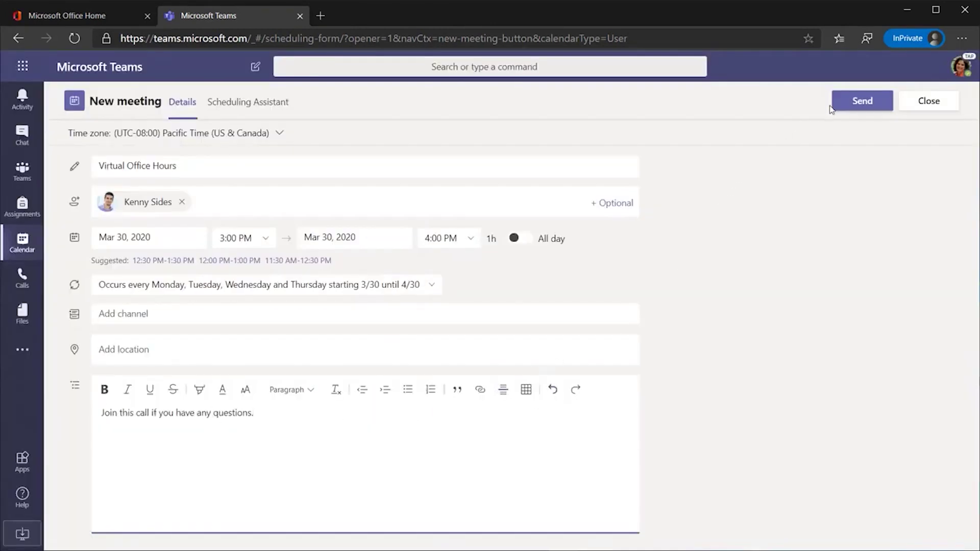
- Send the invitation and open the Virtual Office Hours occurrence in the following week
{"action": "left_click", "coordinate": [852, 104]}
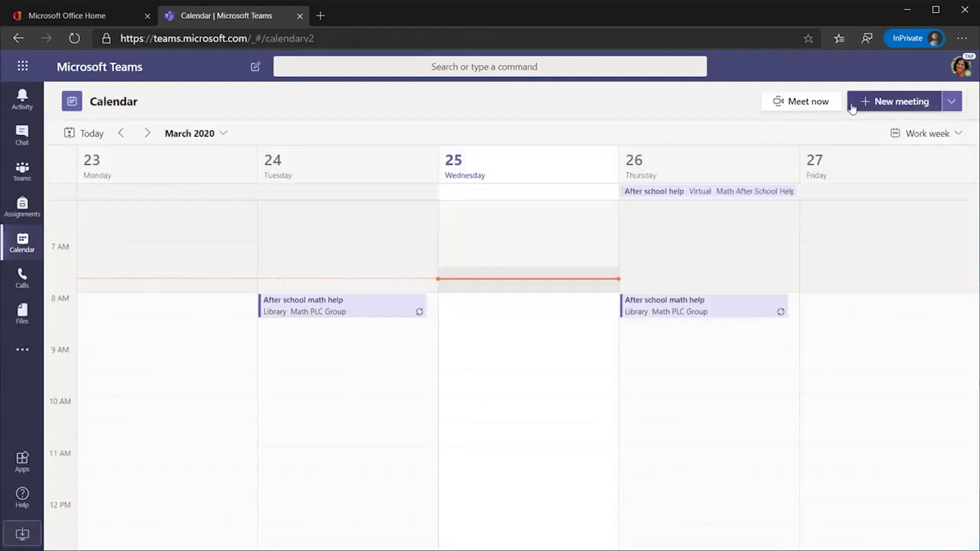
{"action": "left_click", "coordinate": [145, 134]}
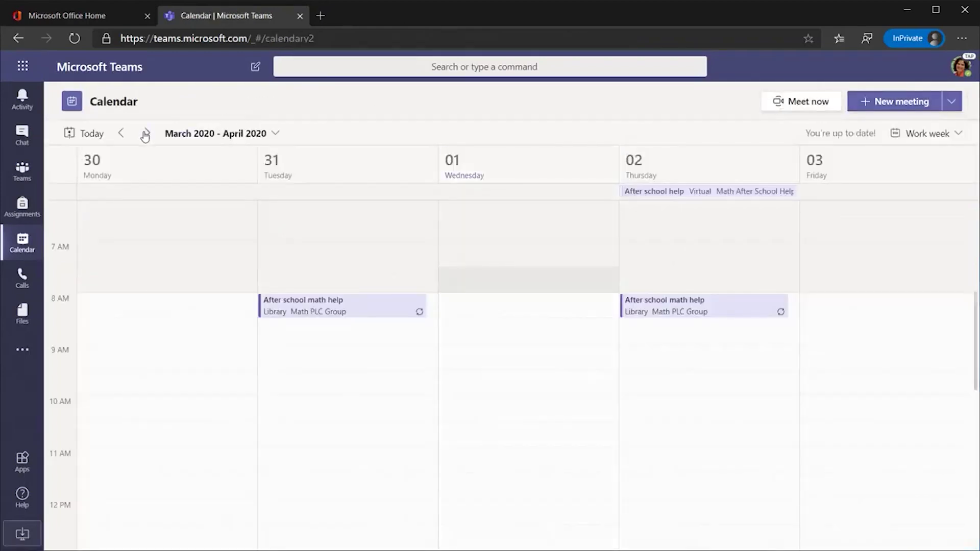
{"action": "scroll", "coordinate": [230, 317], "scroll_direction": "down", "scroll_amount": 5}
{"action": "left_click", "coordinate": [172, 421]}
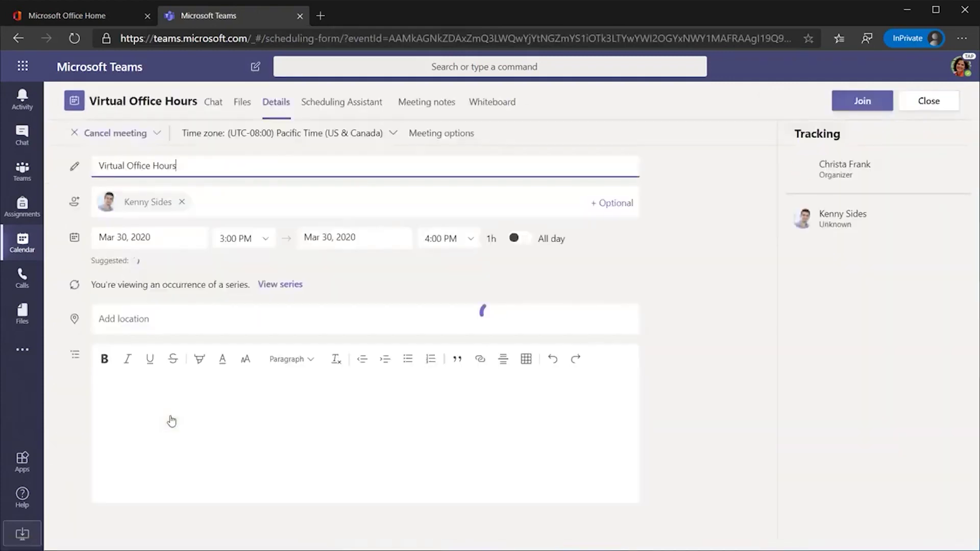
- Copy the Join Microsoft Teams Meeting link from the meeting details
{"action": "left_click_drag", "start_coordinate": [258, 461], "coordinate": [113, 461]}
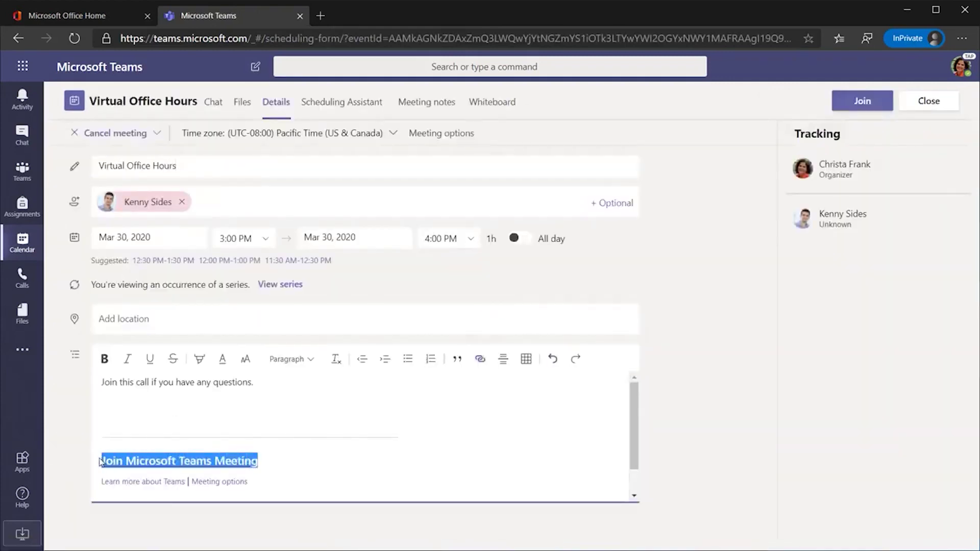
{"action": "right_click", "coordinate": [171, 461]}
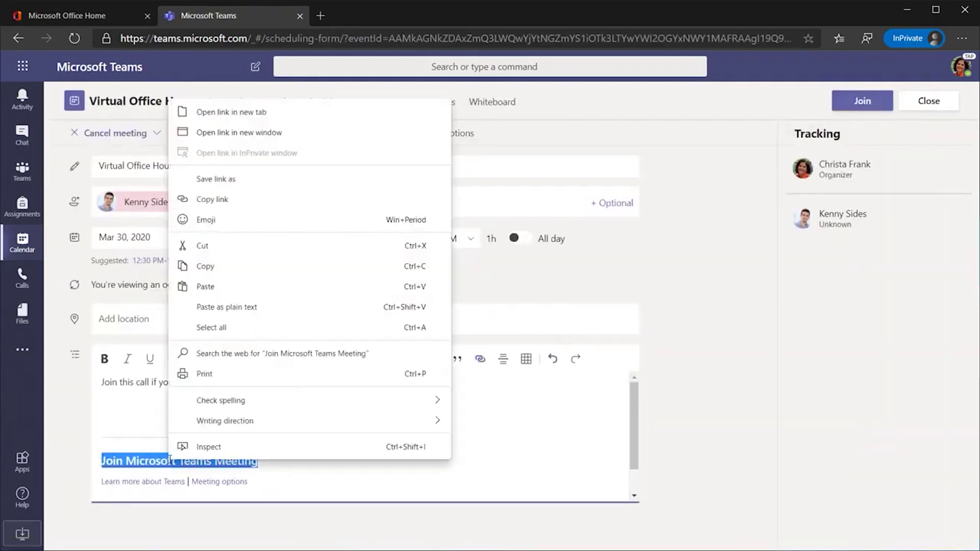
{"action": "left_click", "coordinate": [227, 275]}
{"action": "left_click", "coordinate": [23, 170]}
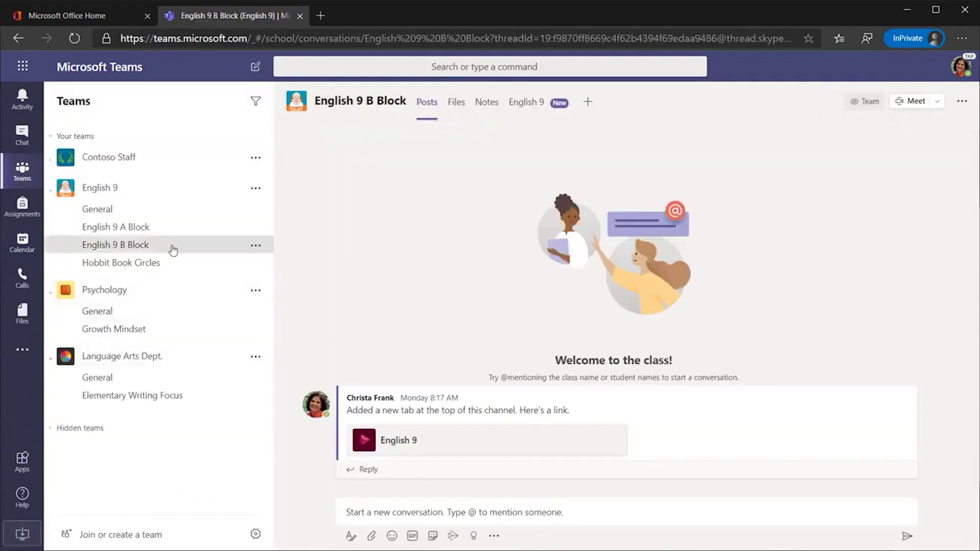
- Make the English 9 B Block post an announcement with the pasted join link, posting to multiple channels
{"action": "left_click", "coordinate": [351, 537]}
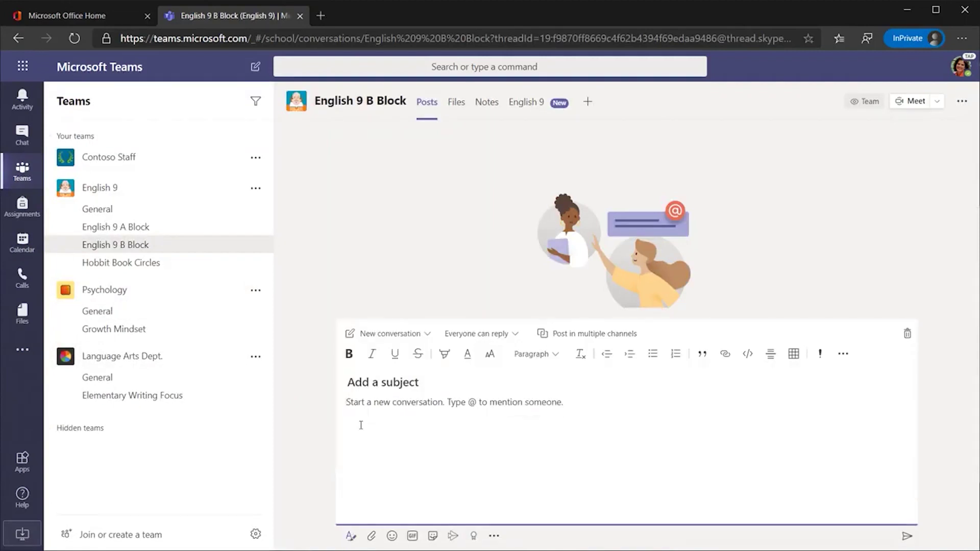
{"action": "left_click", "coordinate": [429, 334]}
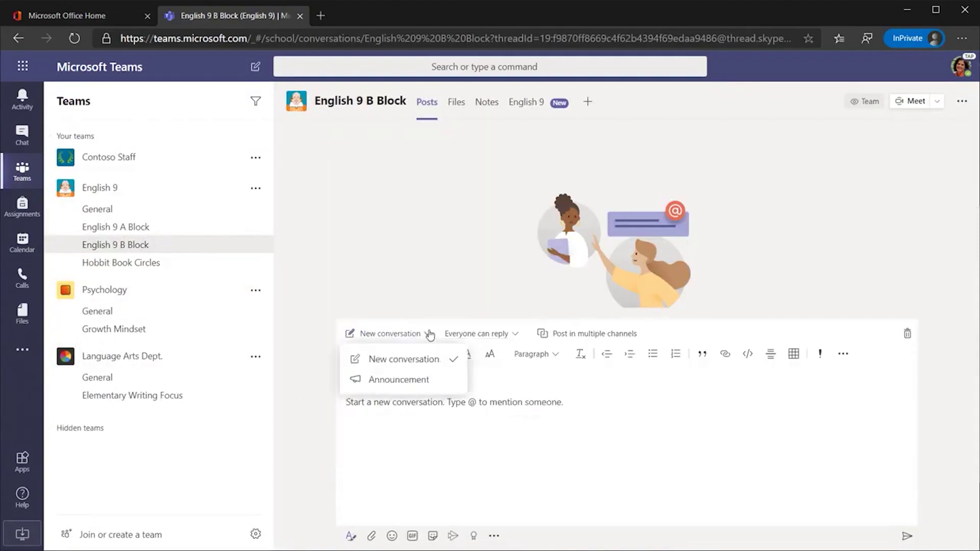
{"action": "left_click", "coordinate": [423, 383]}
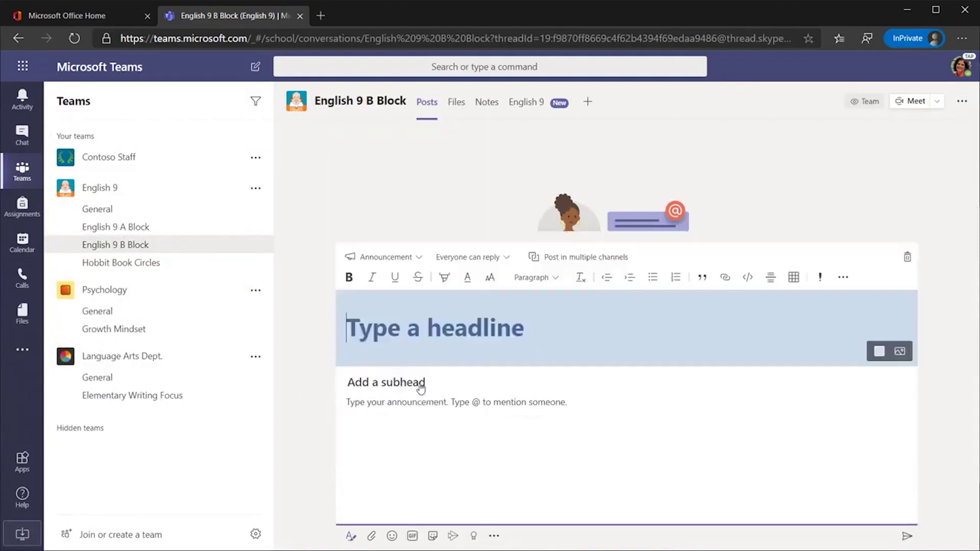
{"action": "right_click", "coordinate": [368, 403]}
{"action": "left_click", "coordinate": [407, 534]}
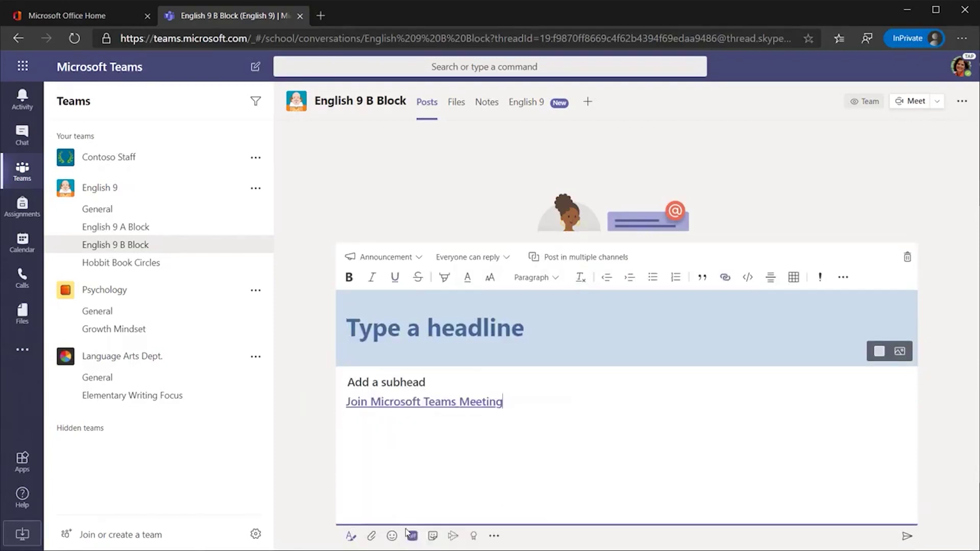
{"action": "type", "text": "Virtual Office H"}
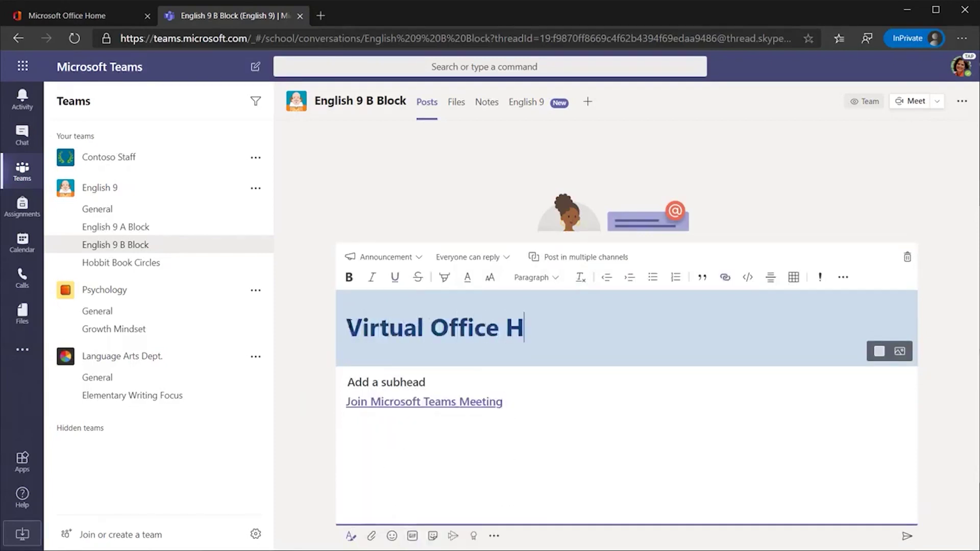
{"action": "type", "text": "ours Meeting Link"}
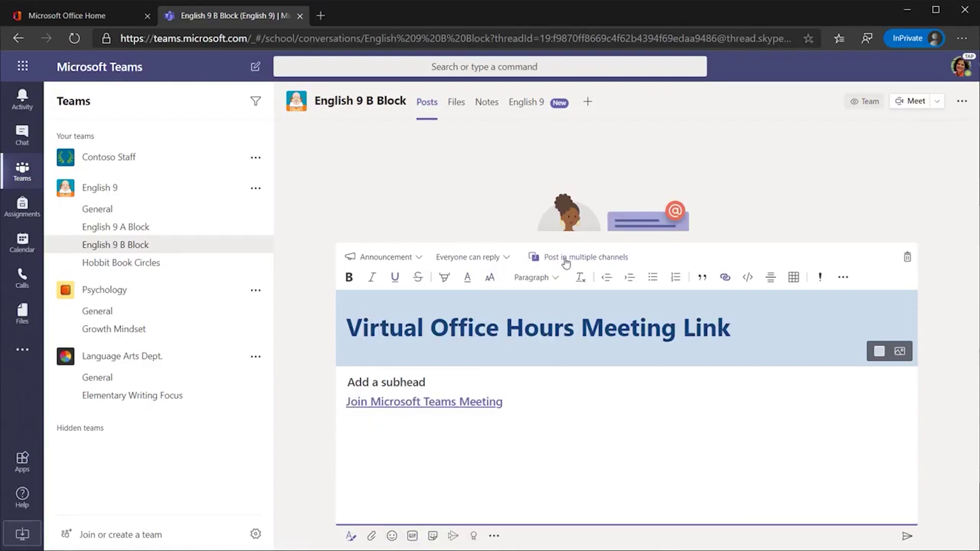
{"action": "left_click", "coordinate": [565, 258]}
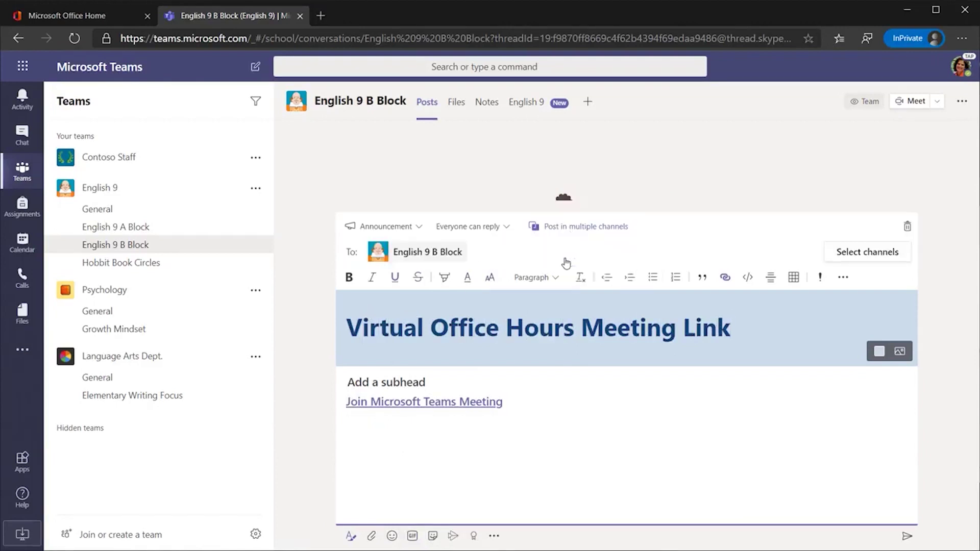
- Add English 9 A Block and English 9 General as destinations, then post the announcement
{"action": "left_click", "coordinate": [831, 261]}
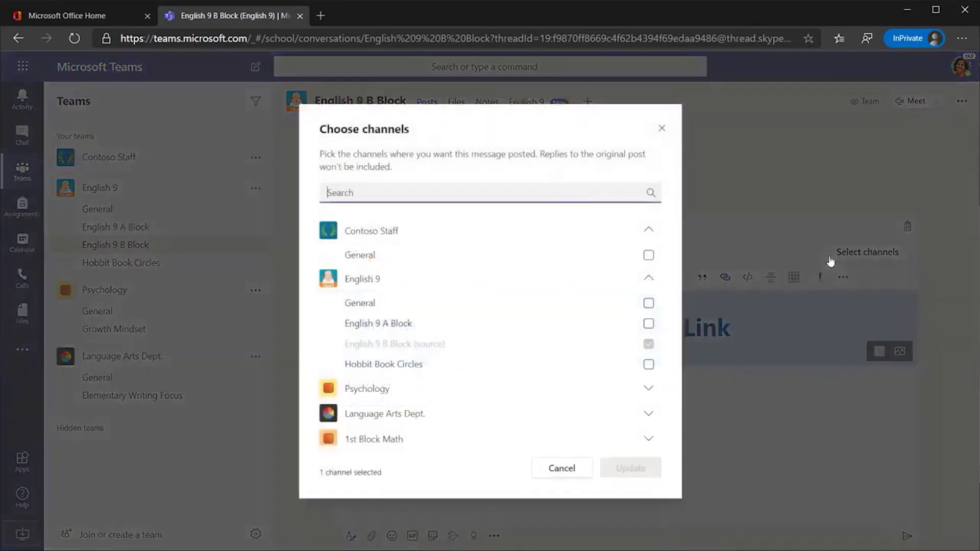
{"action": "left_click", "coordinate": [649, 324]}
{"action": "left_click", "coordinate": [649, 304]}
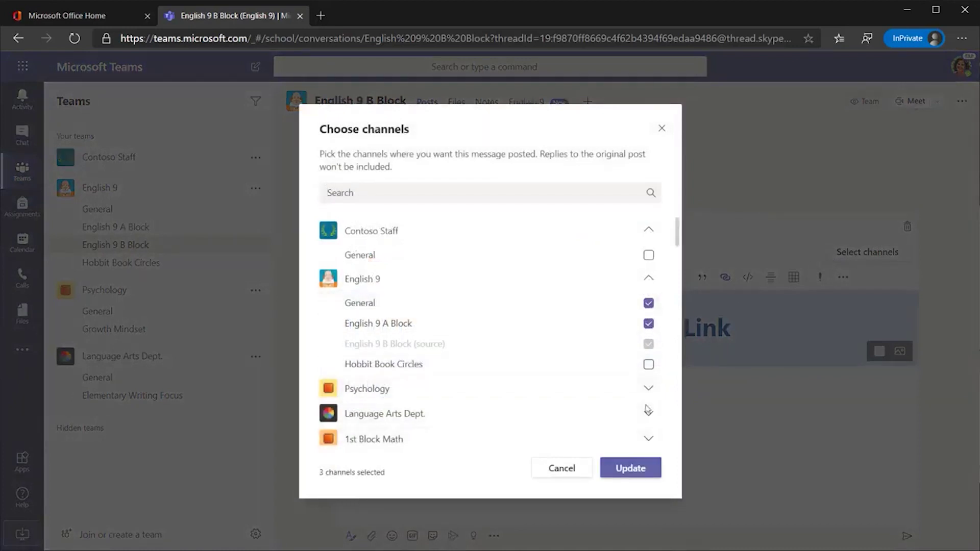
{"action": "left_click", "coordinate": [632, 468]}
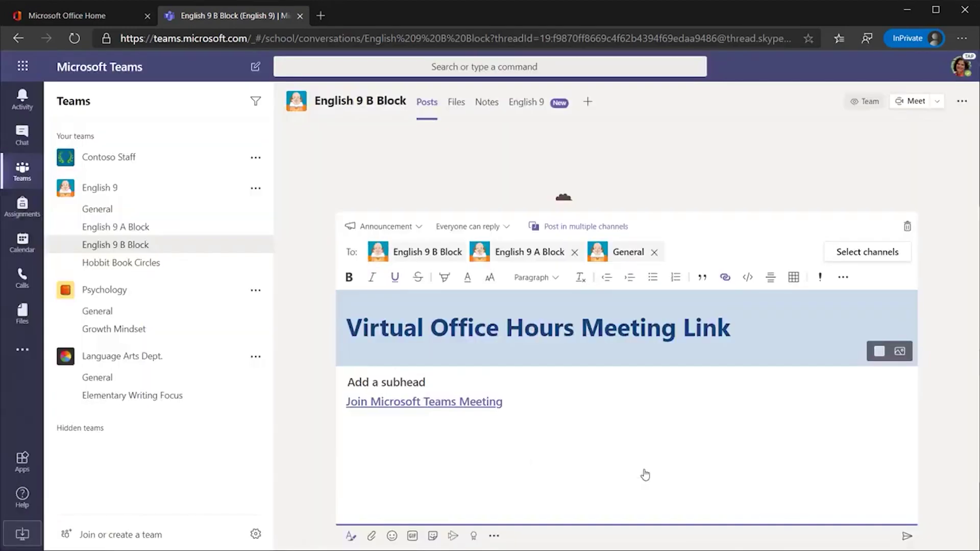
{"action": "left_click", "coordinate": [908, 539]}
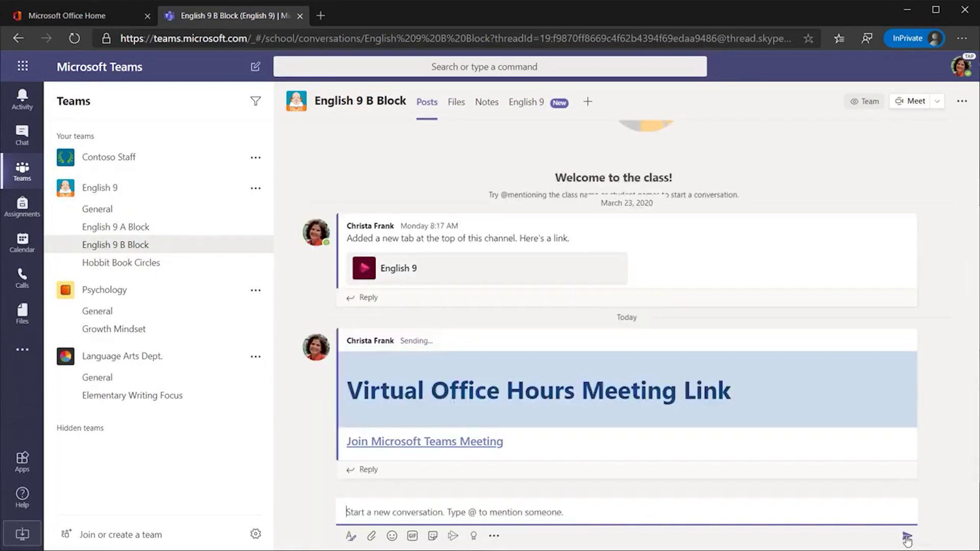